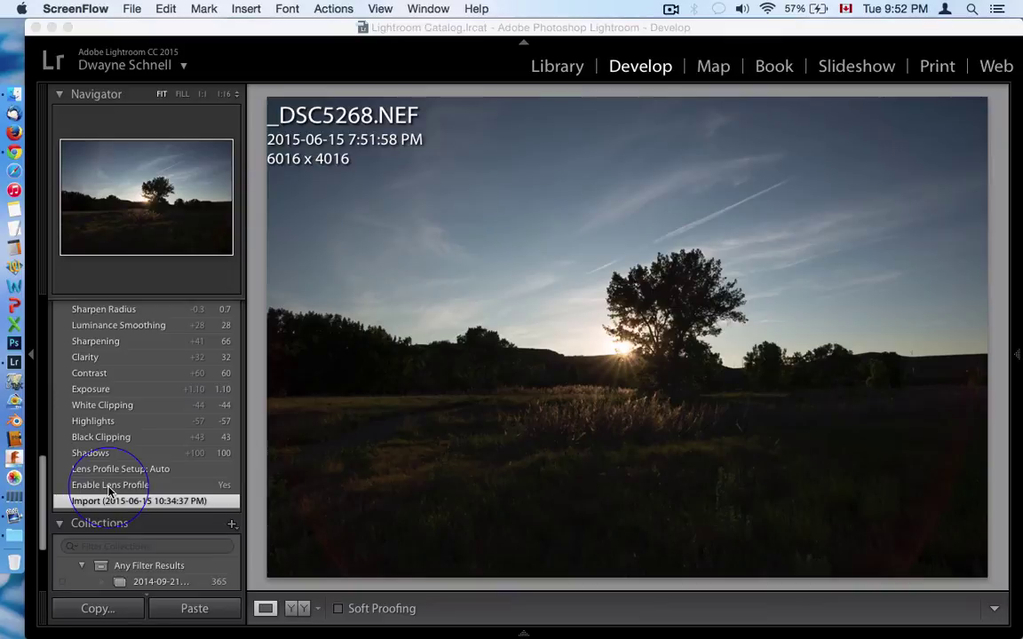
Step: Replay the lens profile, Shadows, Black Clipping, Highlights and White Clipping history states
click(109, 486)
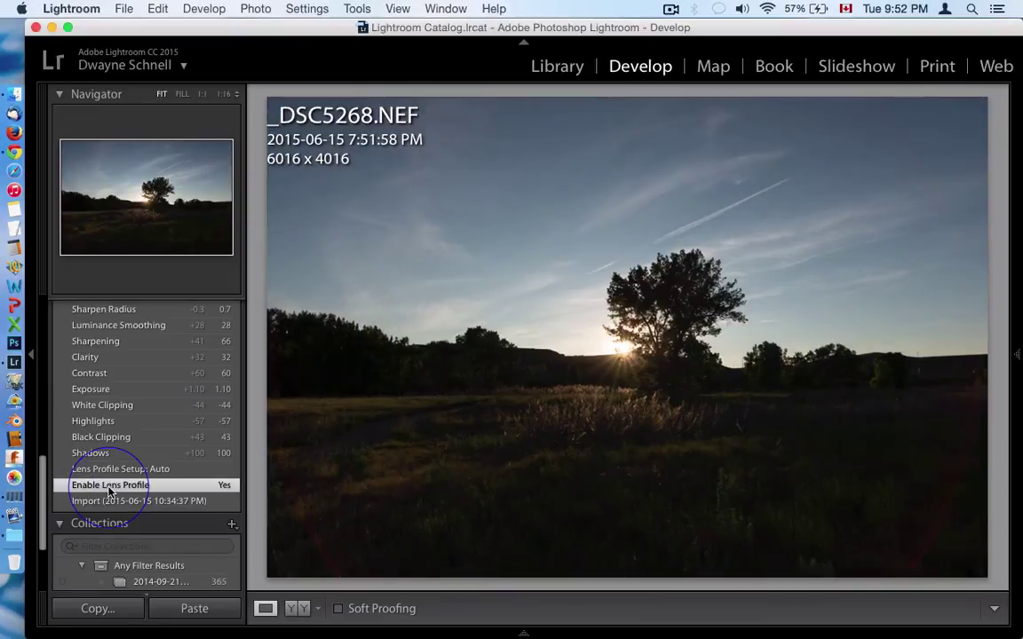
click(106, 469)
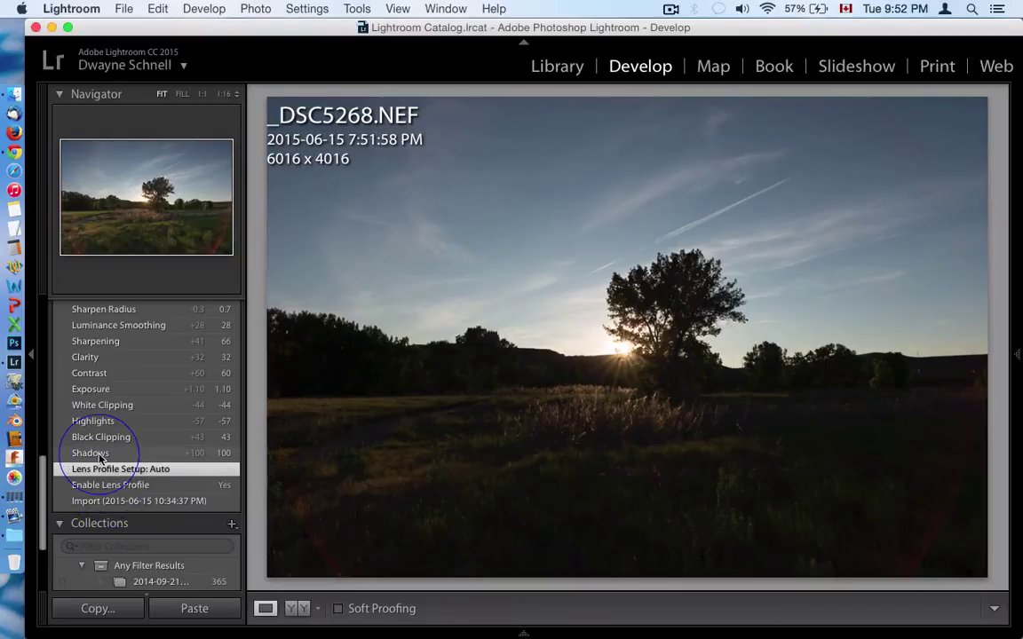
click(100, 454)
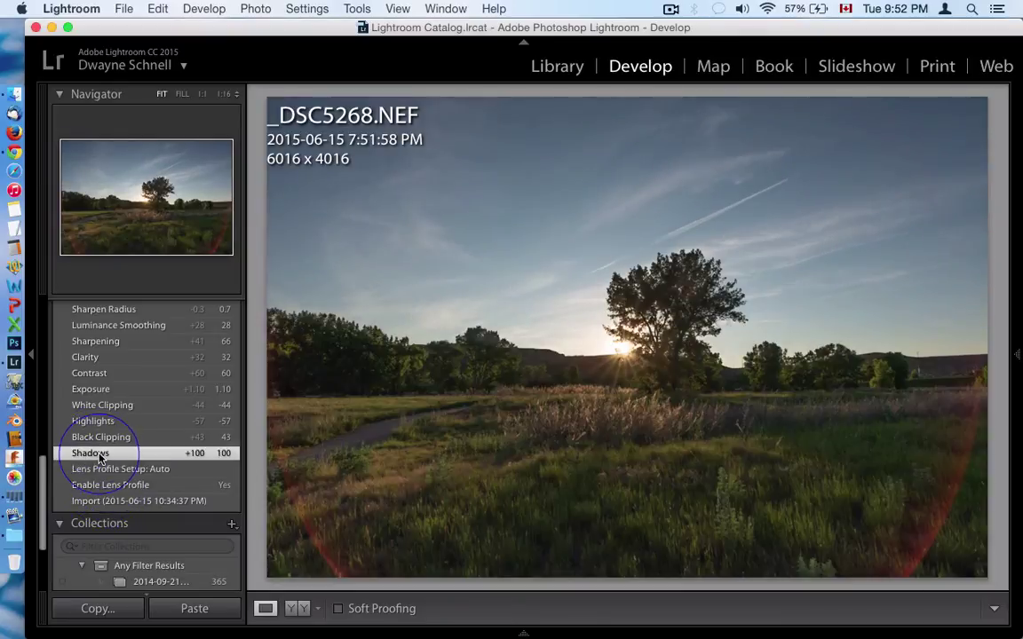
click(103, 436)
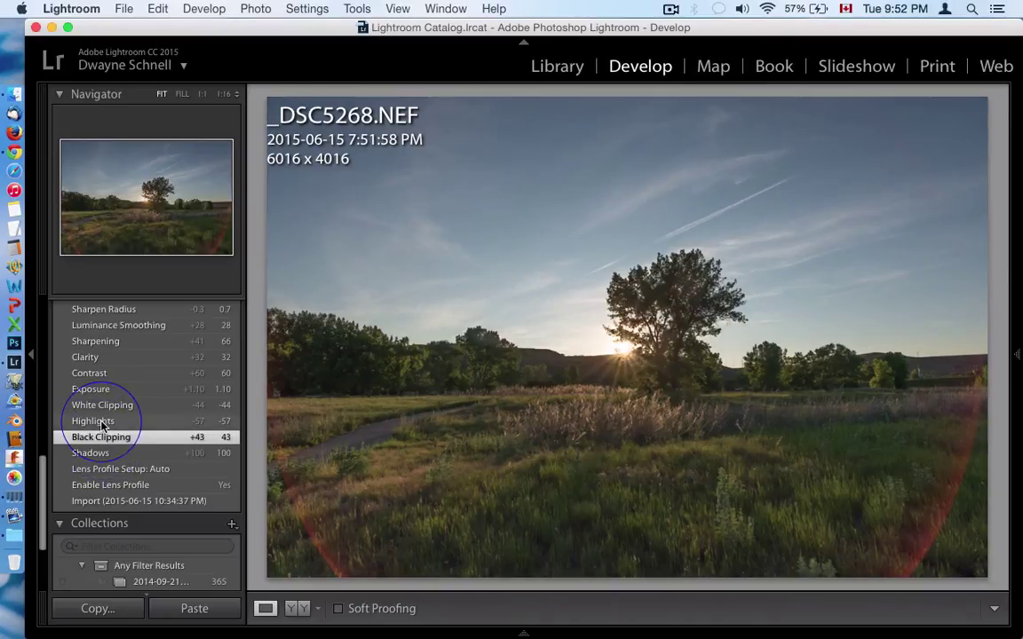
click(102, 423)
click(102, 408)
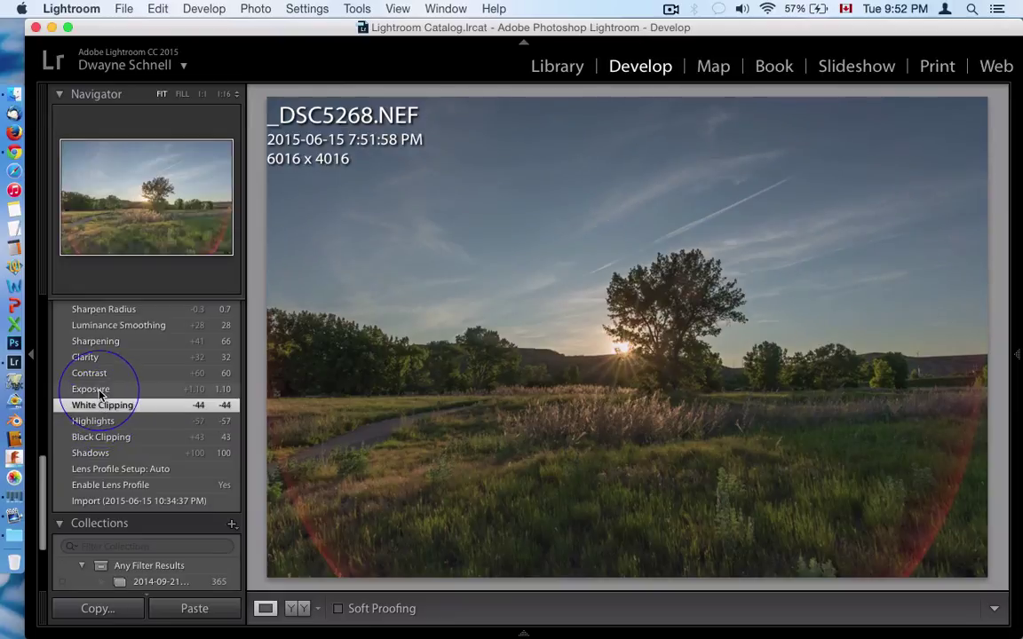
Step: Replay the Exposure, Contrast, Clarity and Sharpening history states
click(99, 391)
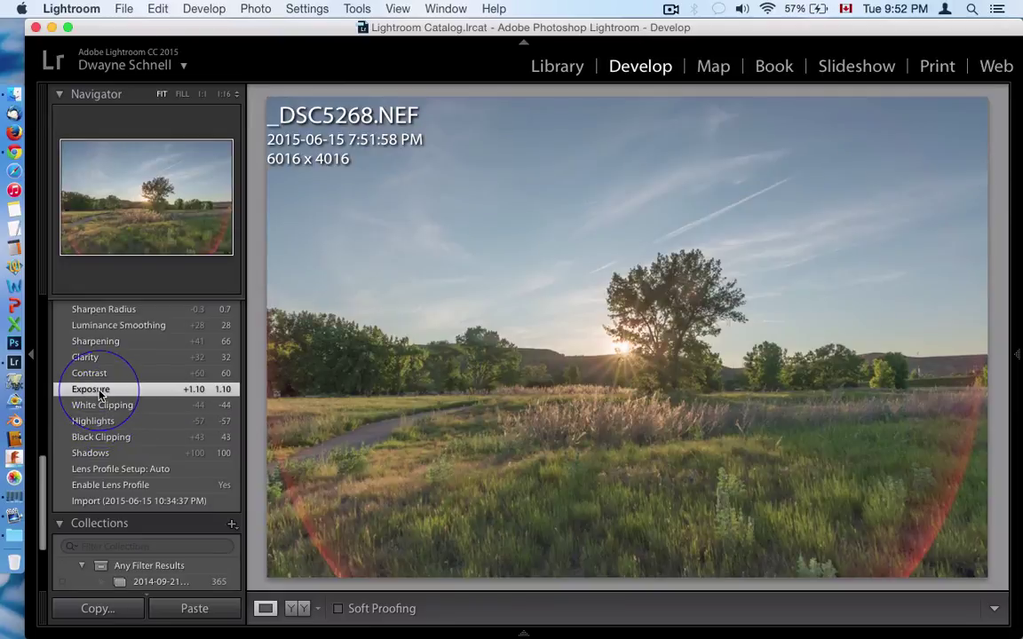
click(100, 374)
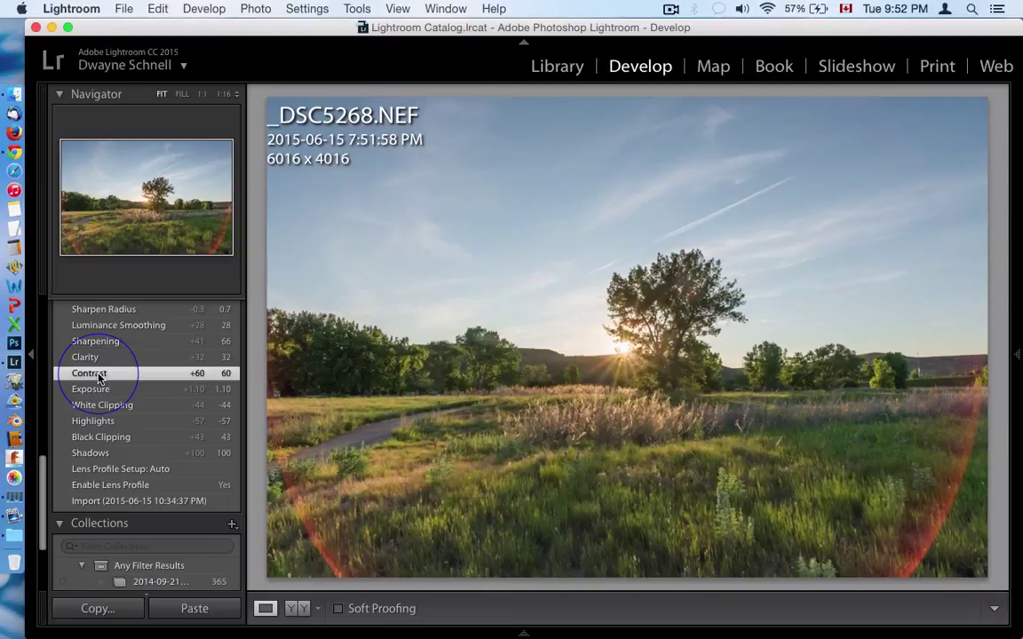
click(99, 357)
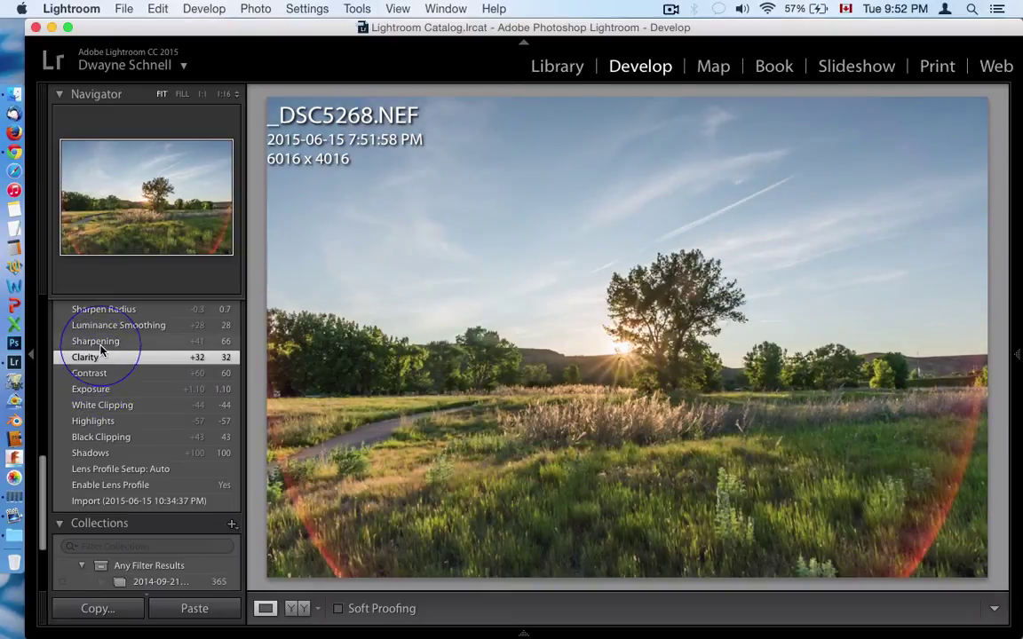
click(97, 342)
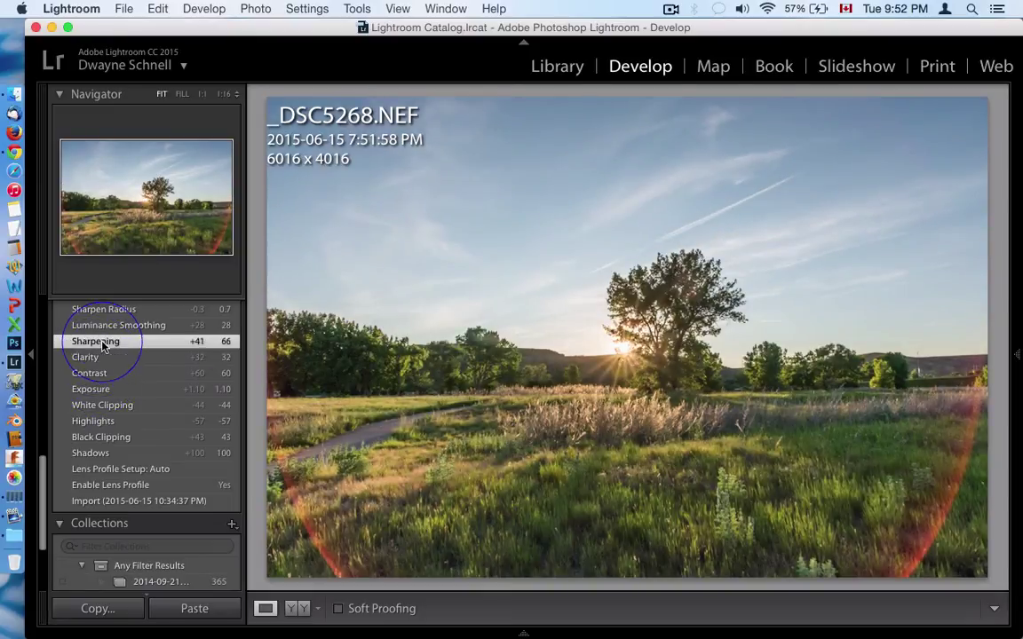
scroll(102, 345, up, 2)
scroll(103, 345, up, 1)
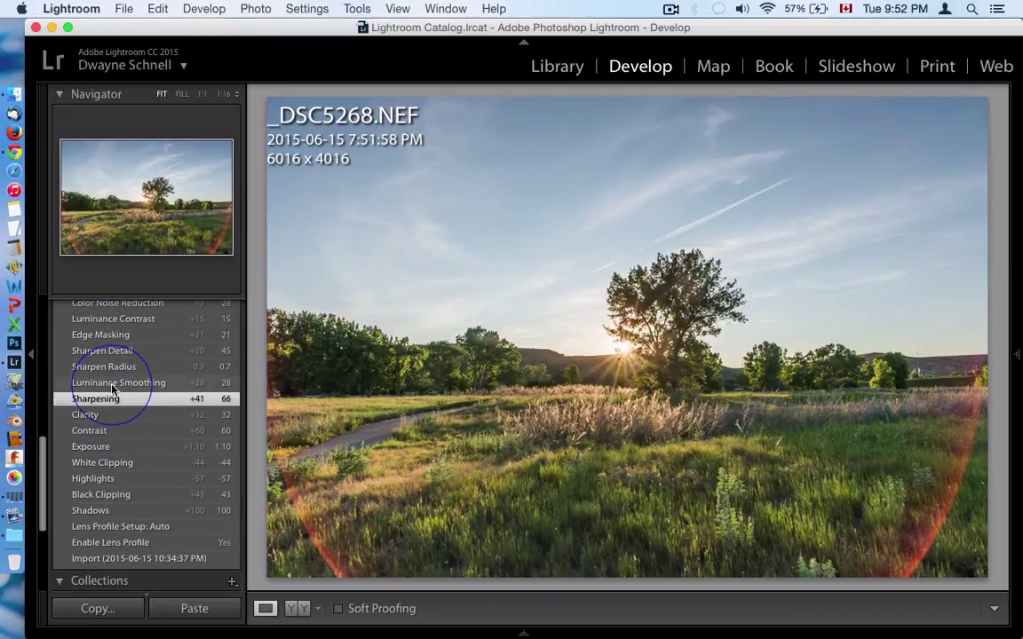
Step: Replay Luminance Smoothing, Sharpen Radius, Detail, Edge Masking and Luminance Contrast, ending at Color Noise Reduction 28
click(115, 383)
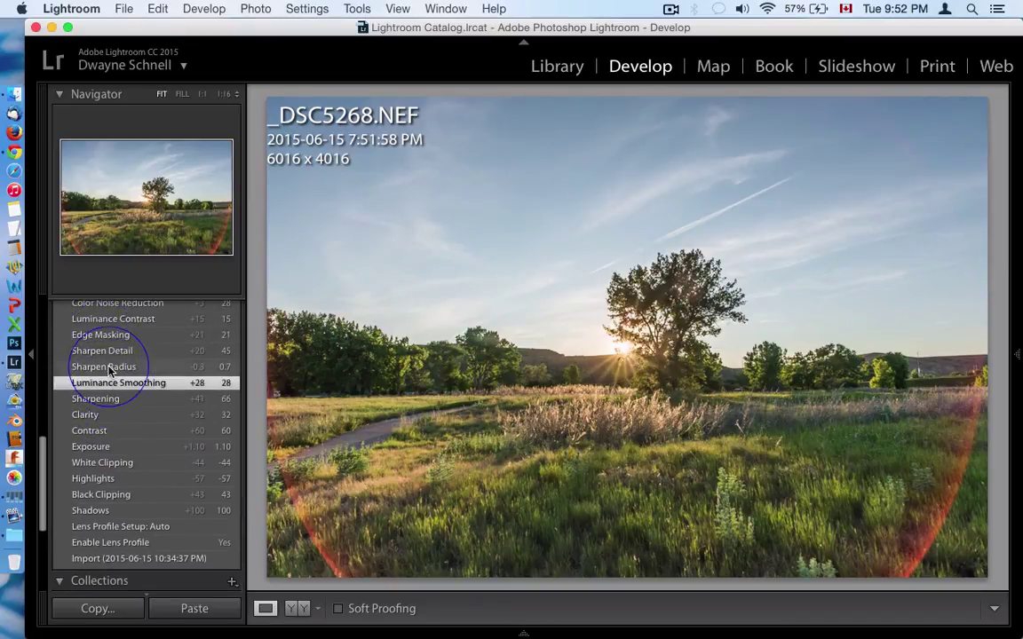
click(106, 366)
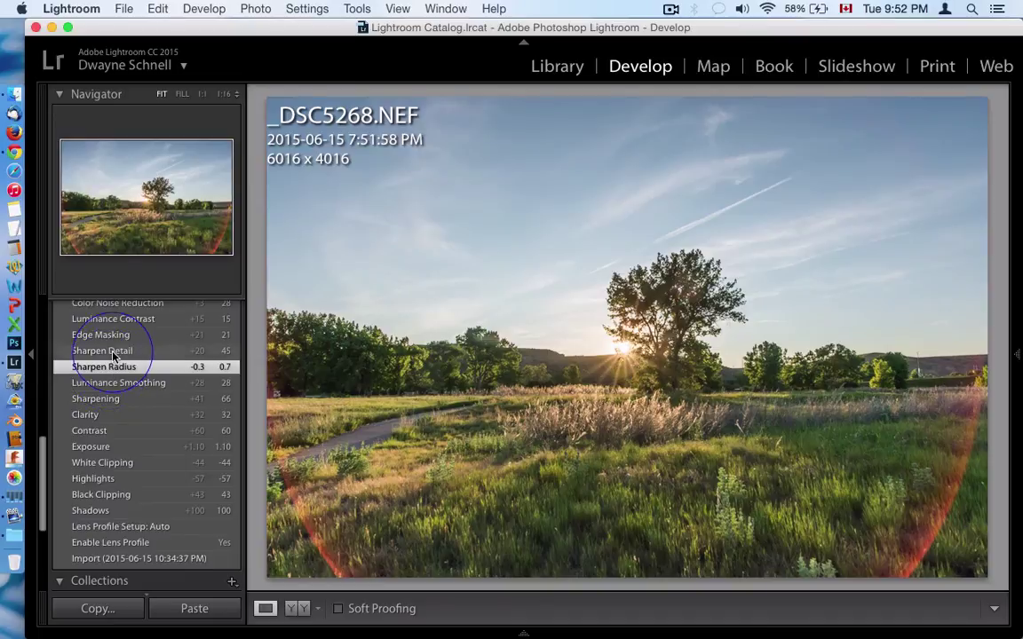
click(108, 351)
click(111, 338)
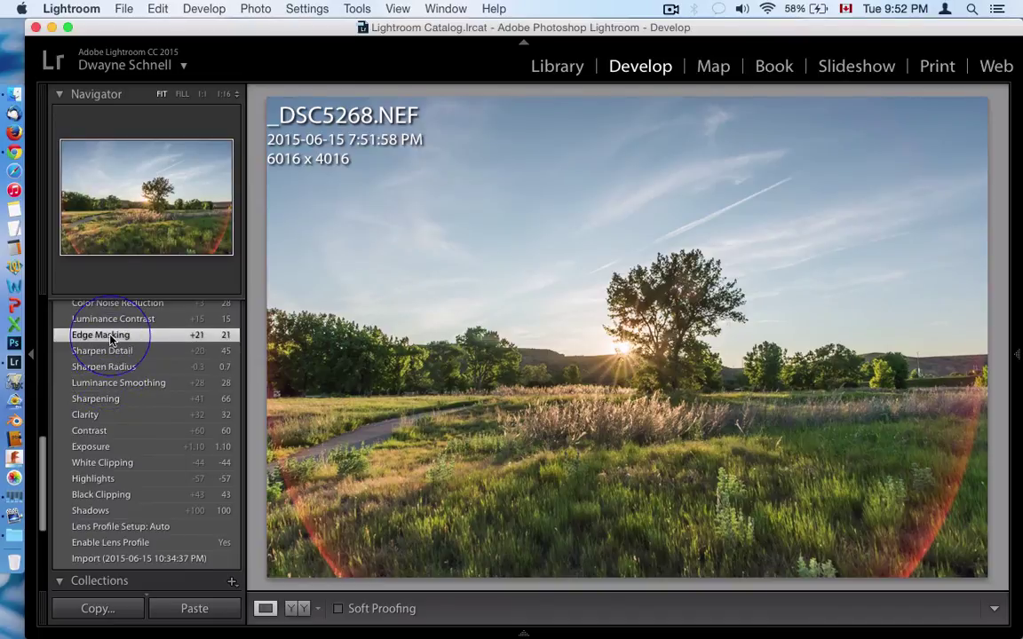
click(102, 320)
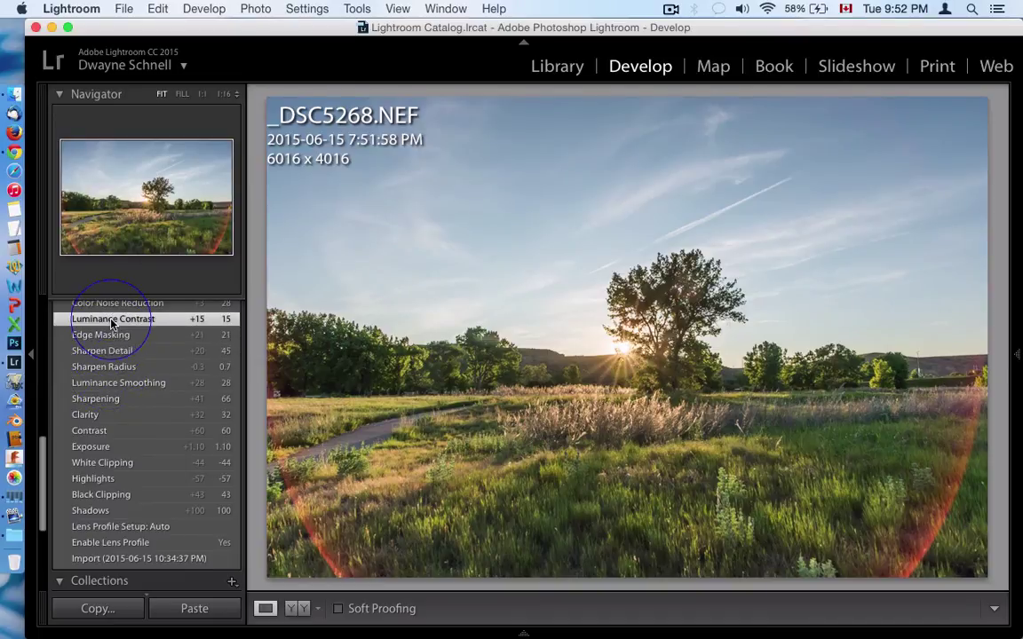
scroll(106, 366, up, 3)
click(123, 365)
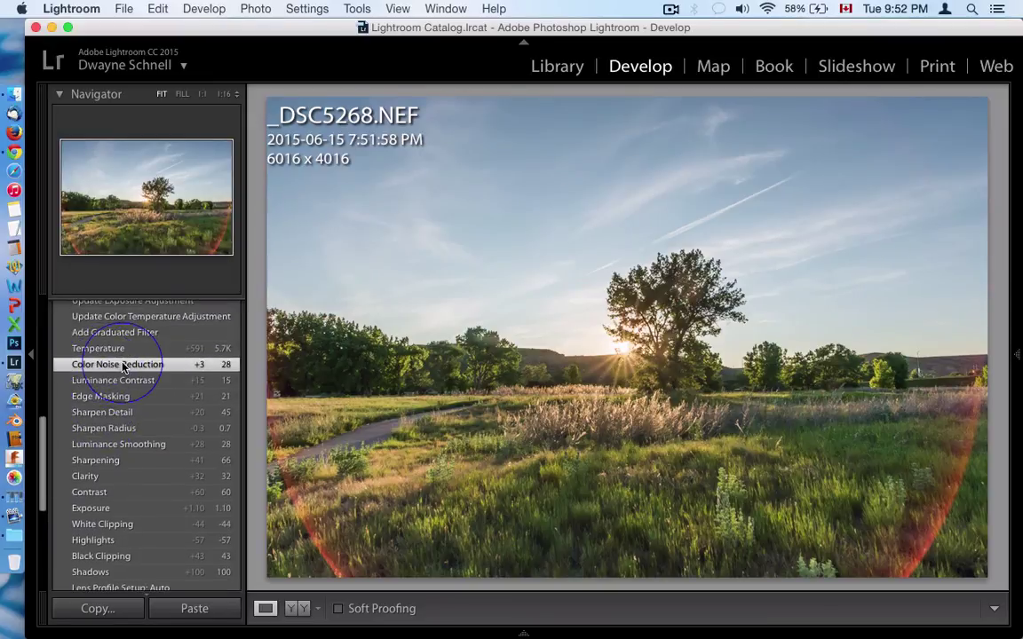
Step: Replay the Temperature edit and the graduated filter's addition, temperature and exposure changes
click(121, 349)
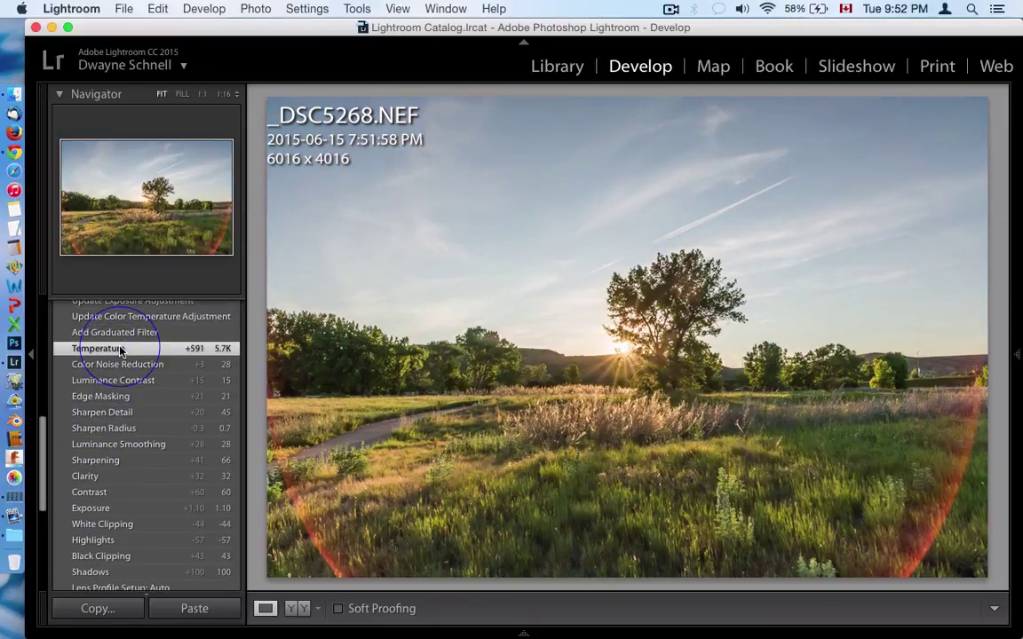
scroll(120, 355, up, 2)
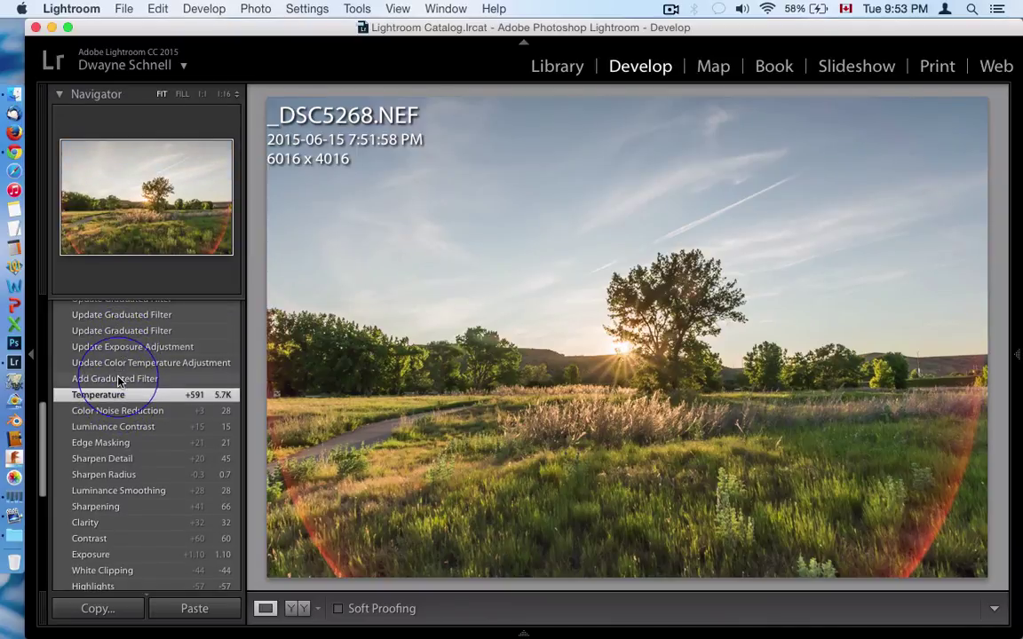
click(120, 379)
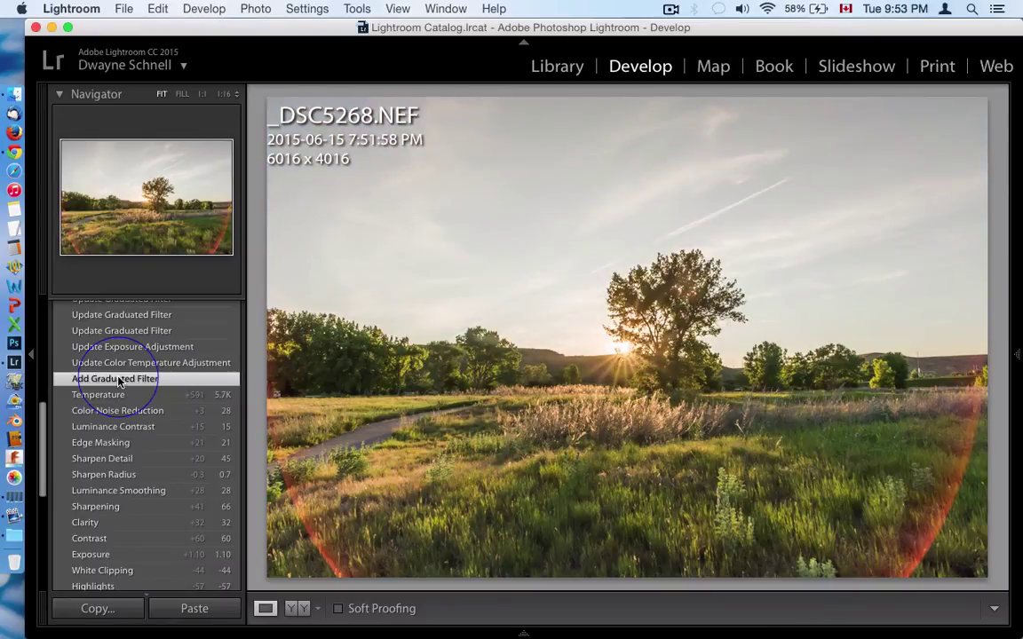
click(116, 362)
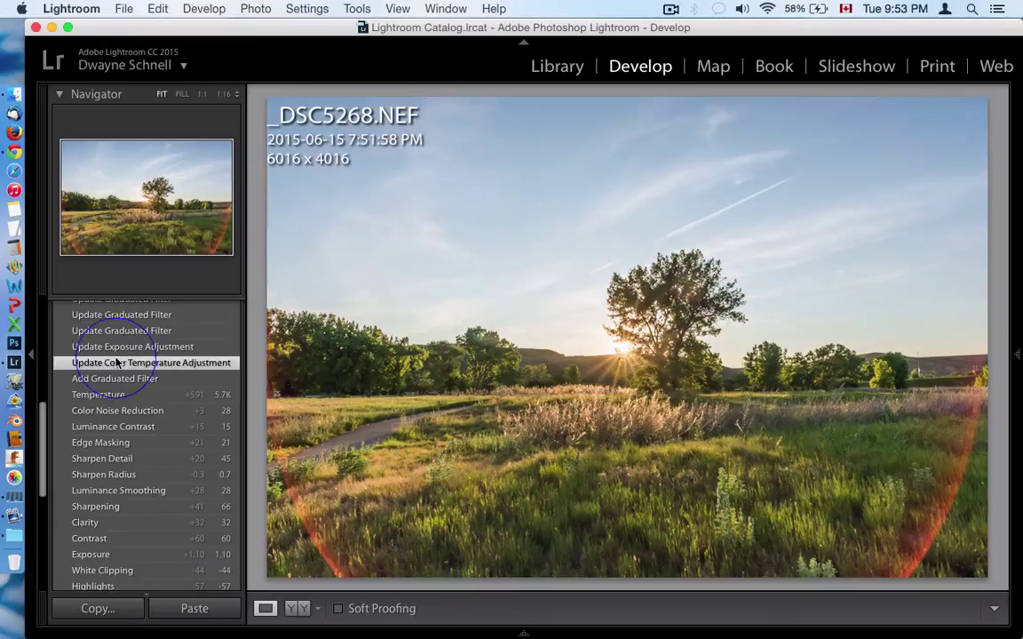
click(117, 348)
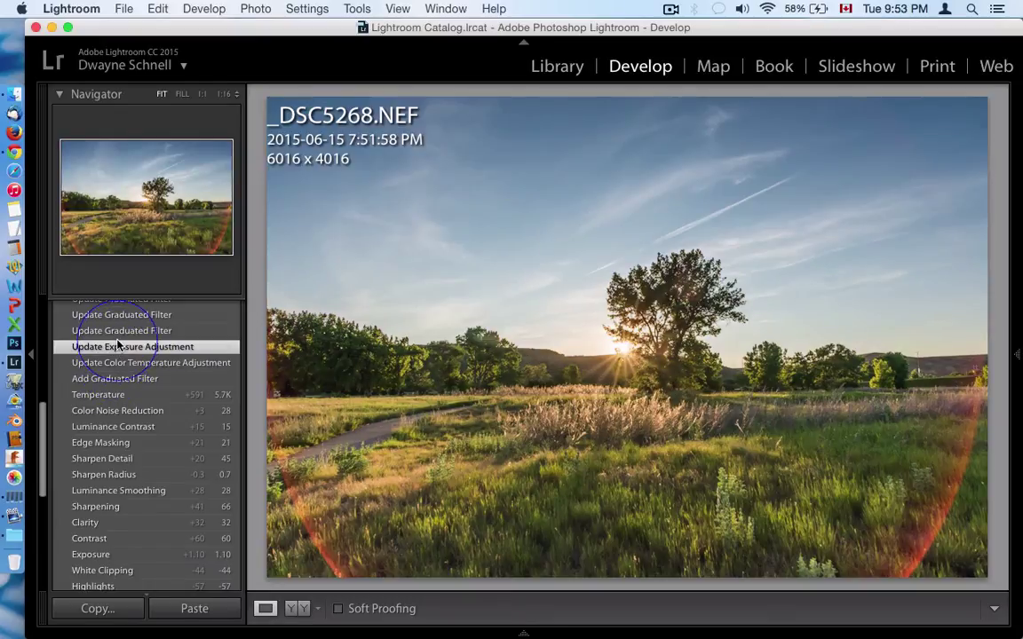
Step: Replay the four following graduated filter update states
scroll(117, 360, up, 2)
click(118, 370)
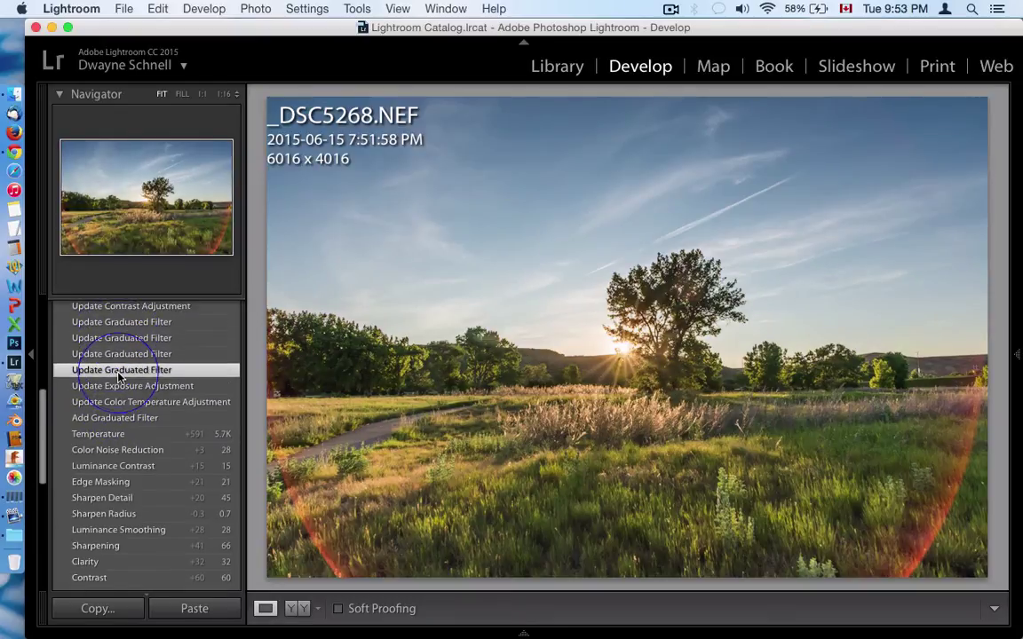
click(122, 352)
click(122, 338)
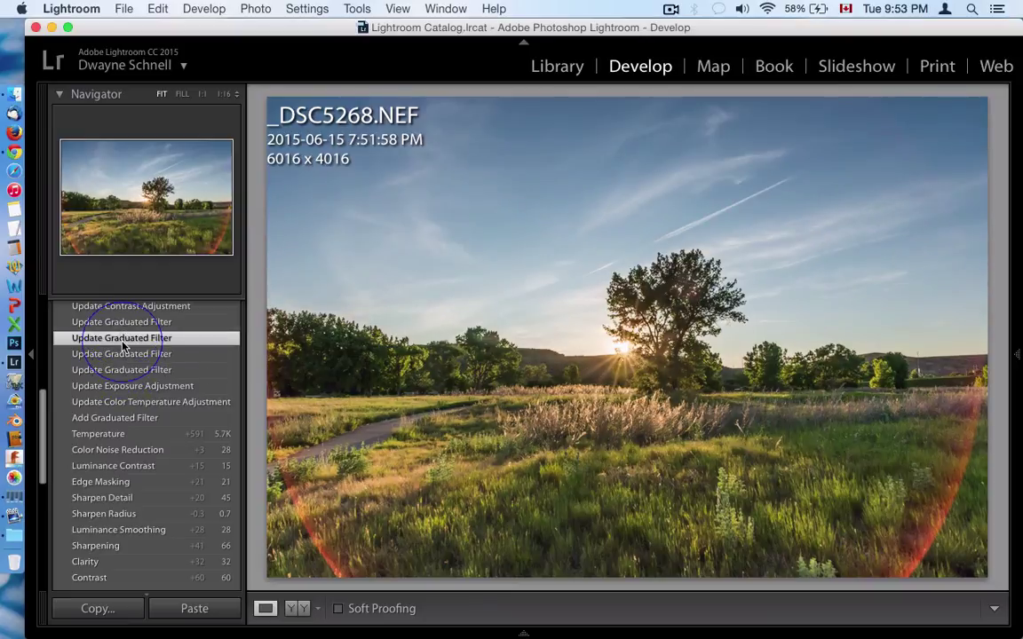
click(121, 323)
Step: Replay the contrast, two tint, clarity and sharpness adjustments, ending at the latest Update Noise Reduction Adjustment
scroll(121, 330, up, 3)
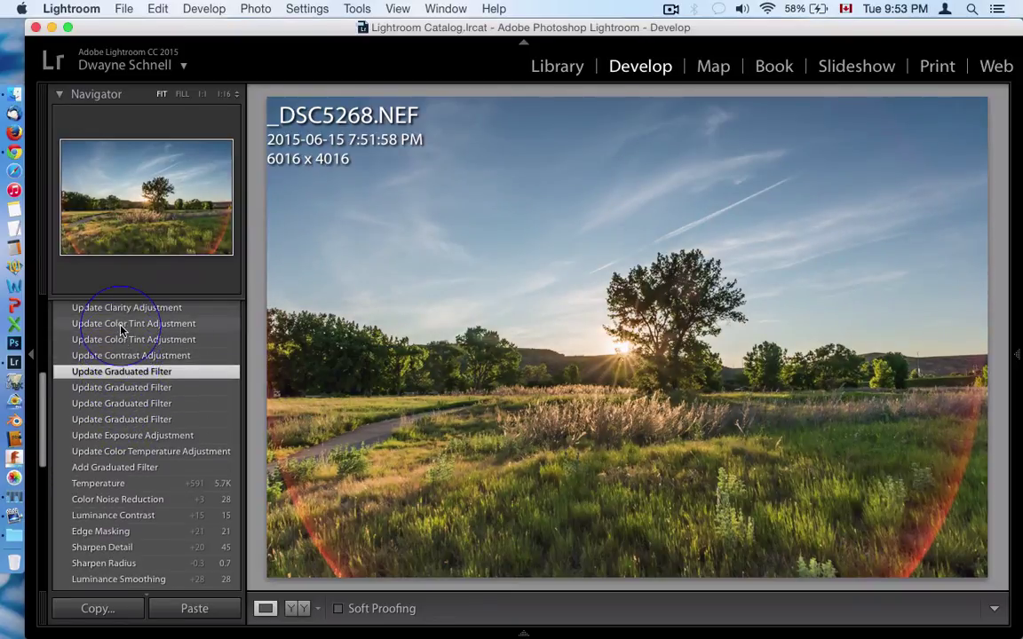
click(121, 365)
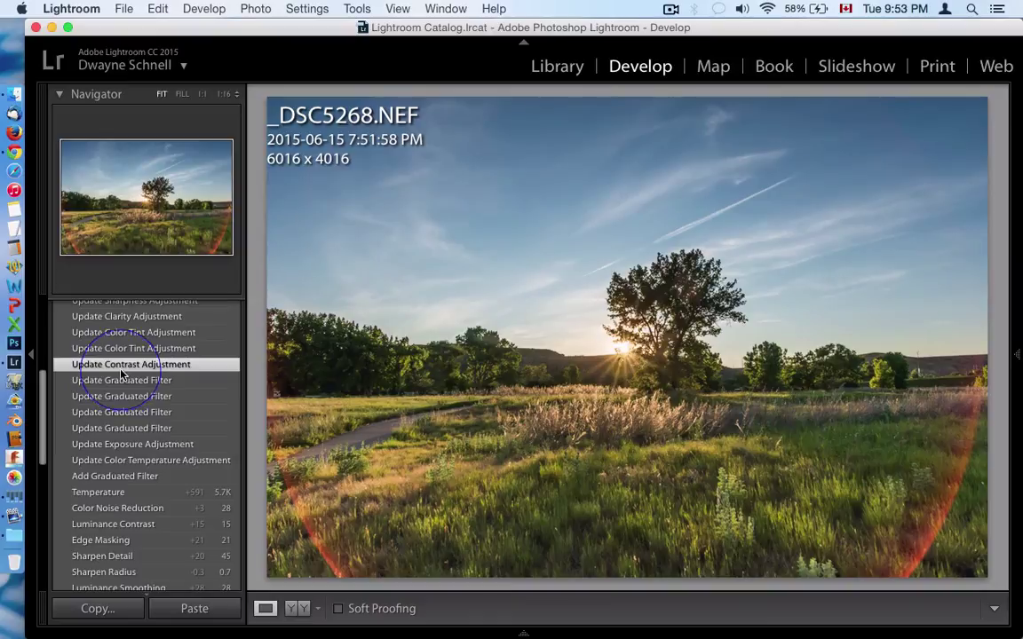
click(125, 348)
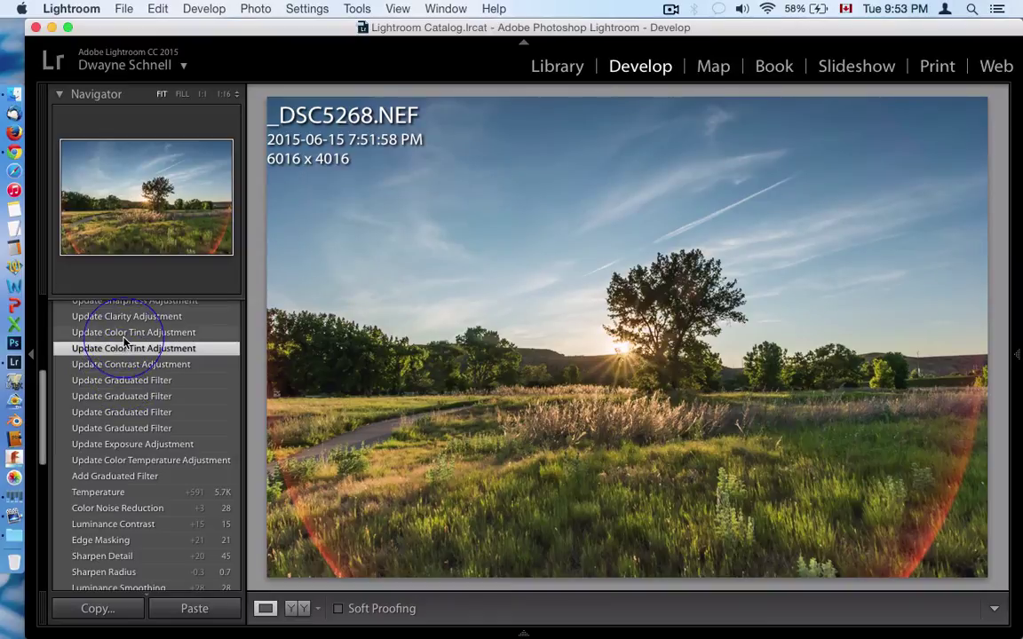
click(122, 334)
scroll(121, 334, up, 4)
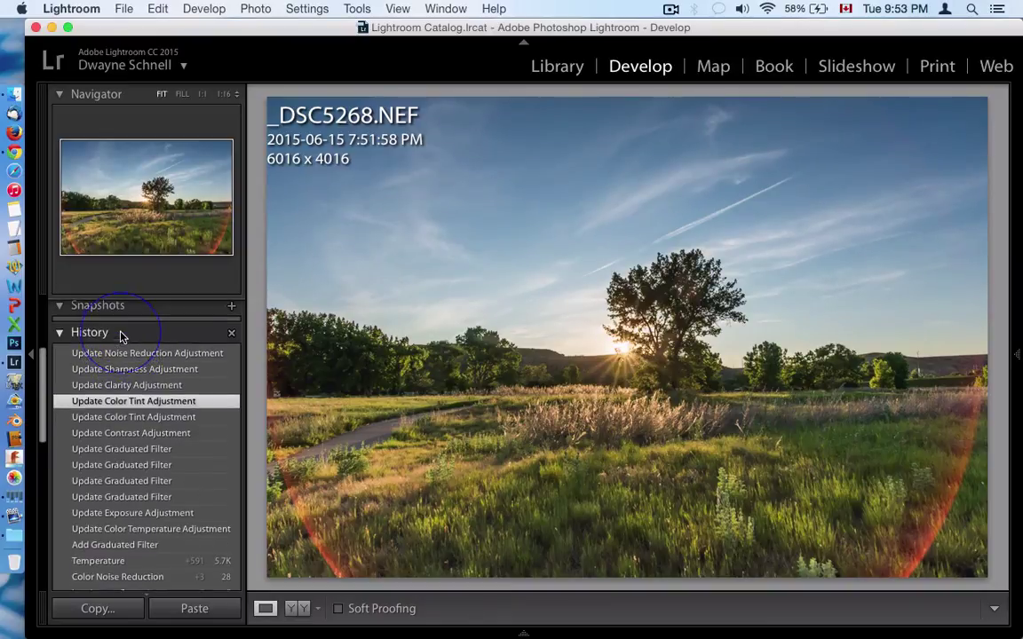
click(124, 393)
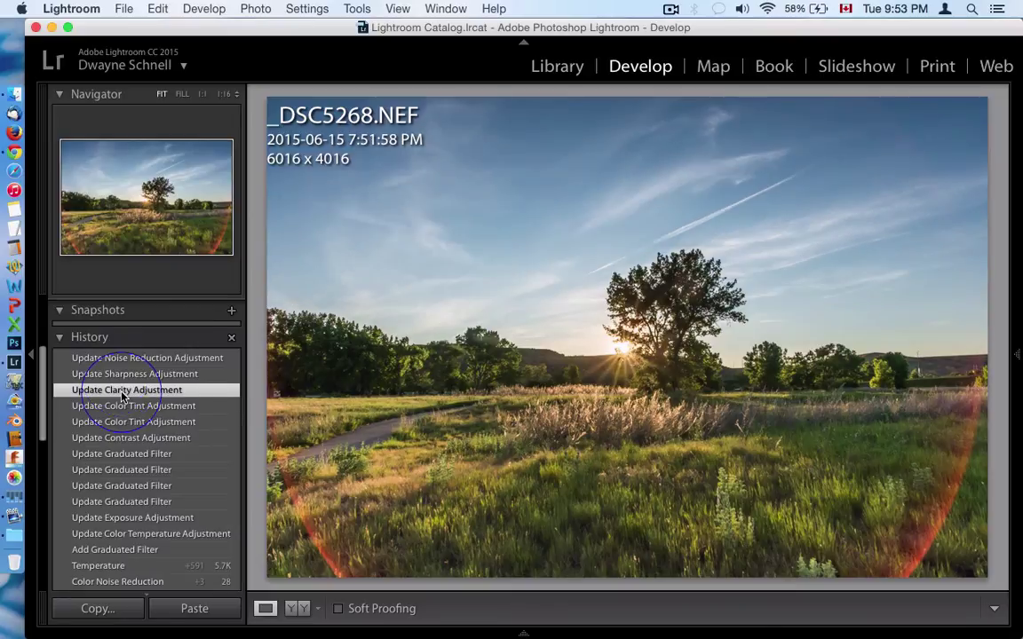
click(123, 376)
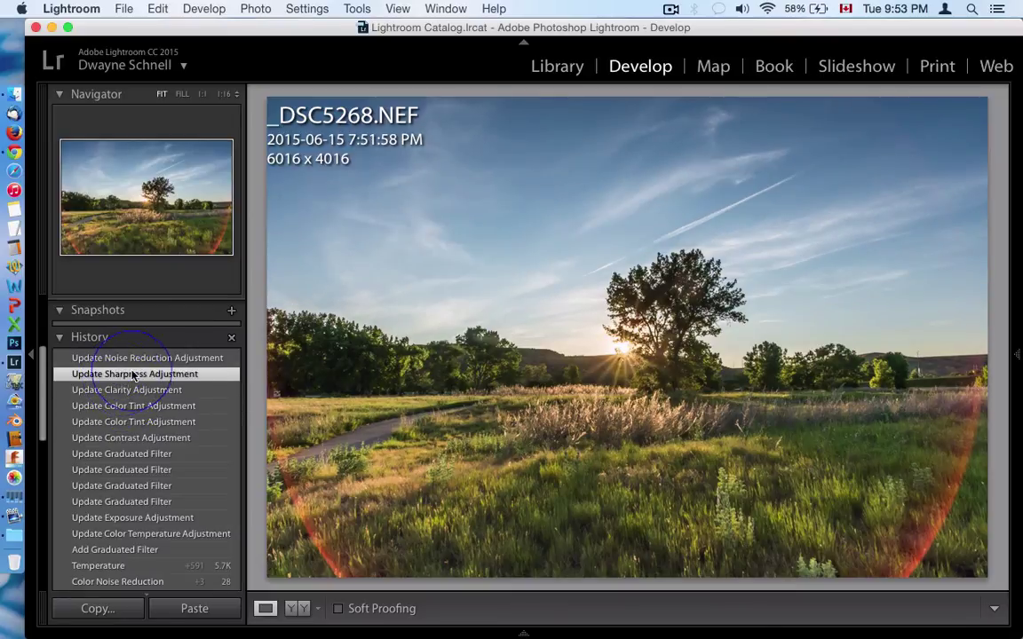
click(144, 358)
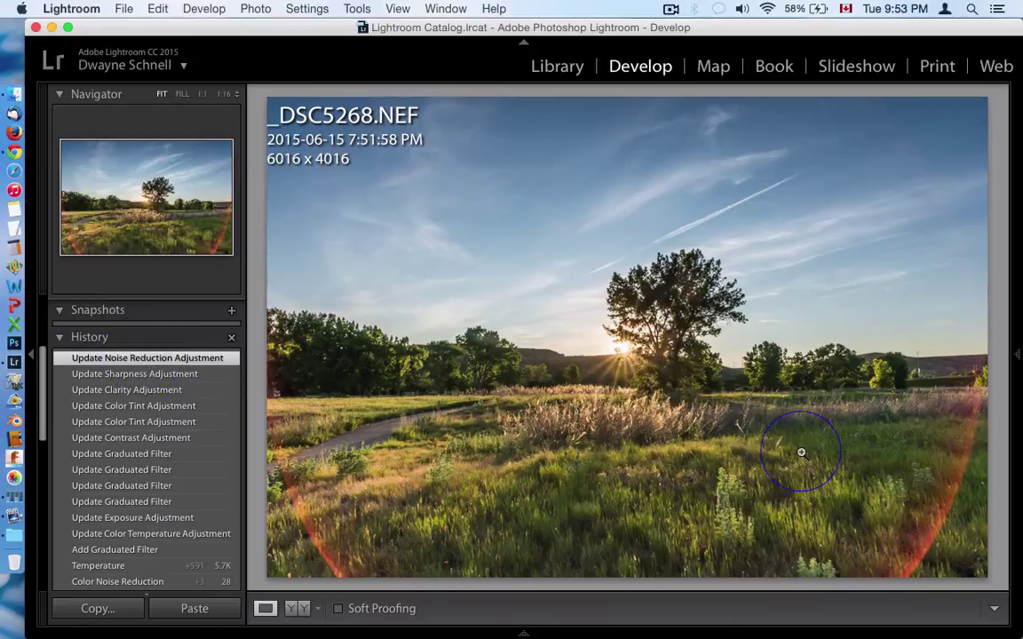
scroll(183, 445, down, 10)
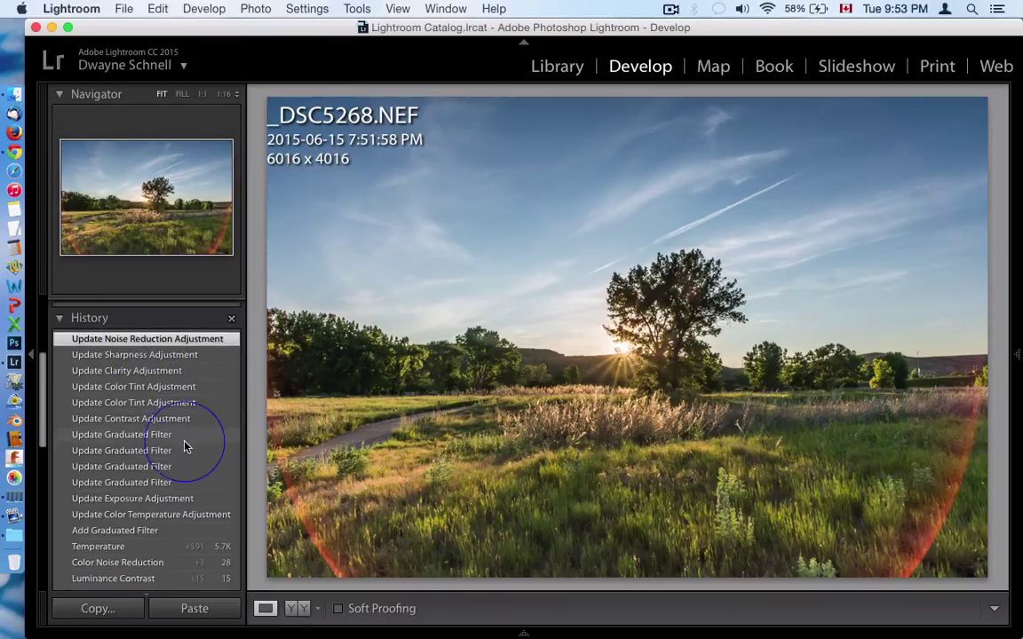
scroll(183, 446, down, 4)
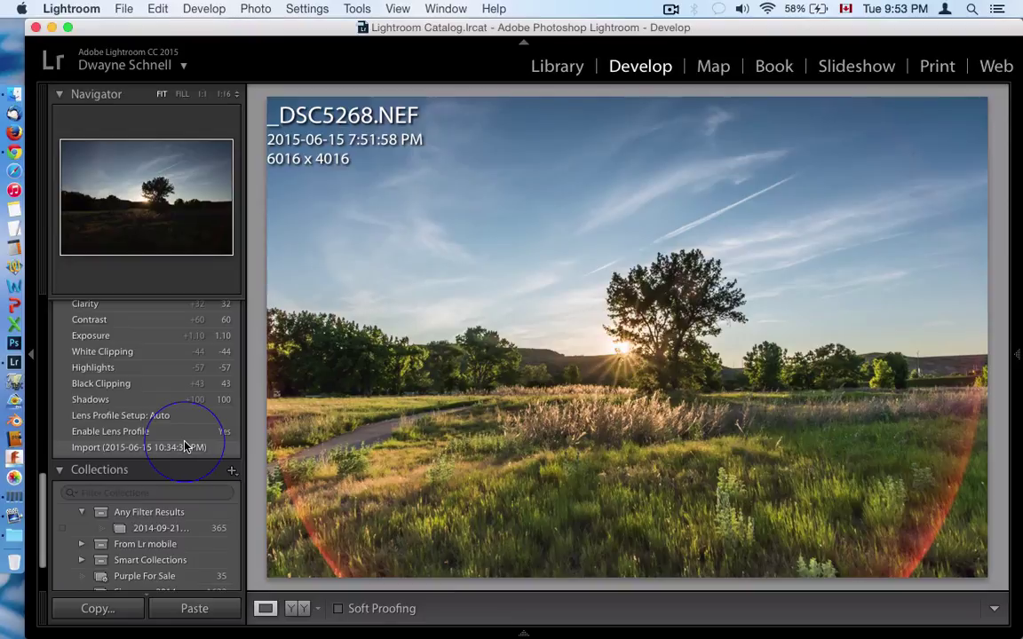
click(110, 448)
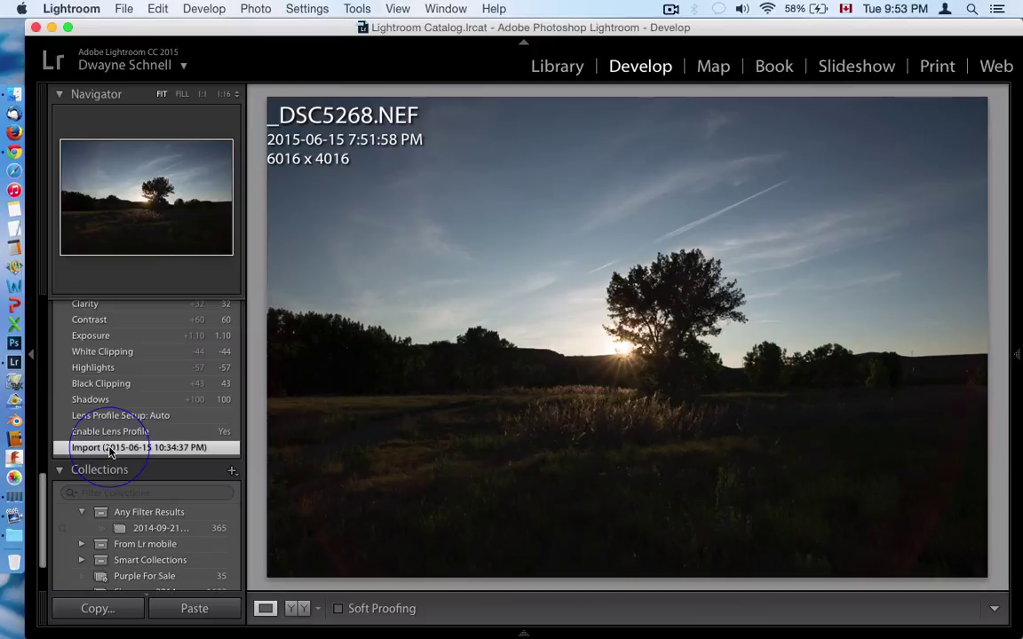
scroll(110, 452, down, 1)
scroll(110, 452, up, 3)
scroll(110, 453, up, 10)
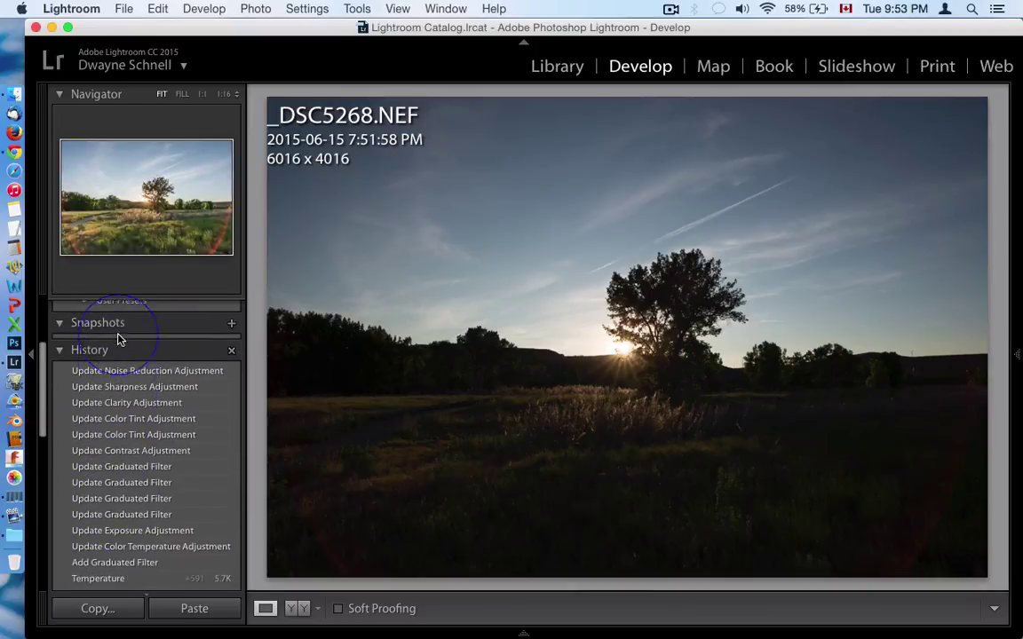
click(115, 383)
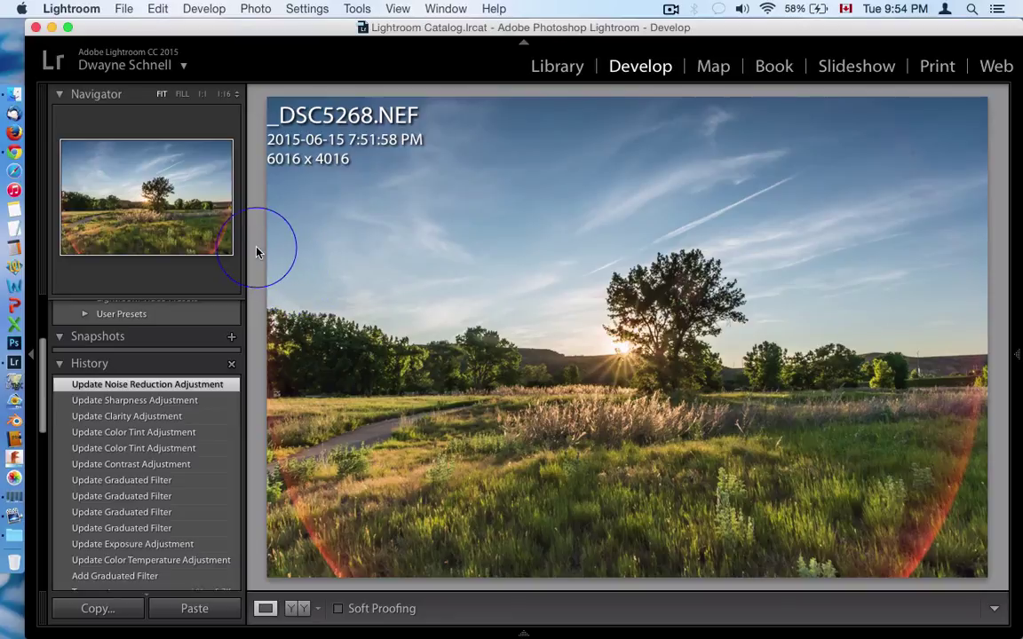
Step: Show exposure and metering info in the Loupe overlay, then compare the Import and latest Noise Reduction states
key(i)
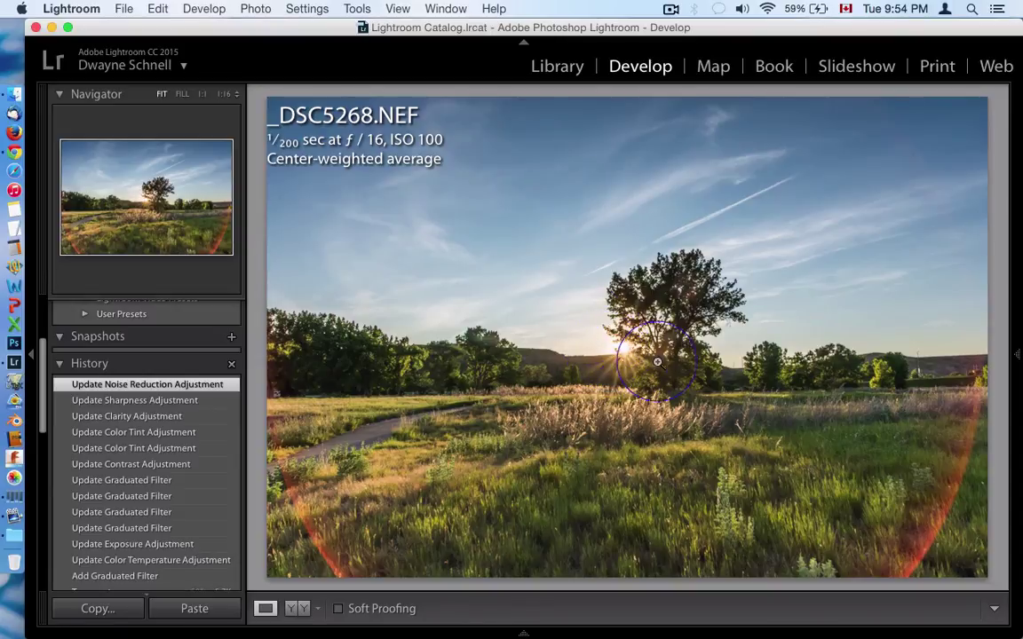
scroll(80, 511, down, 10)
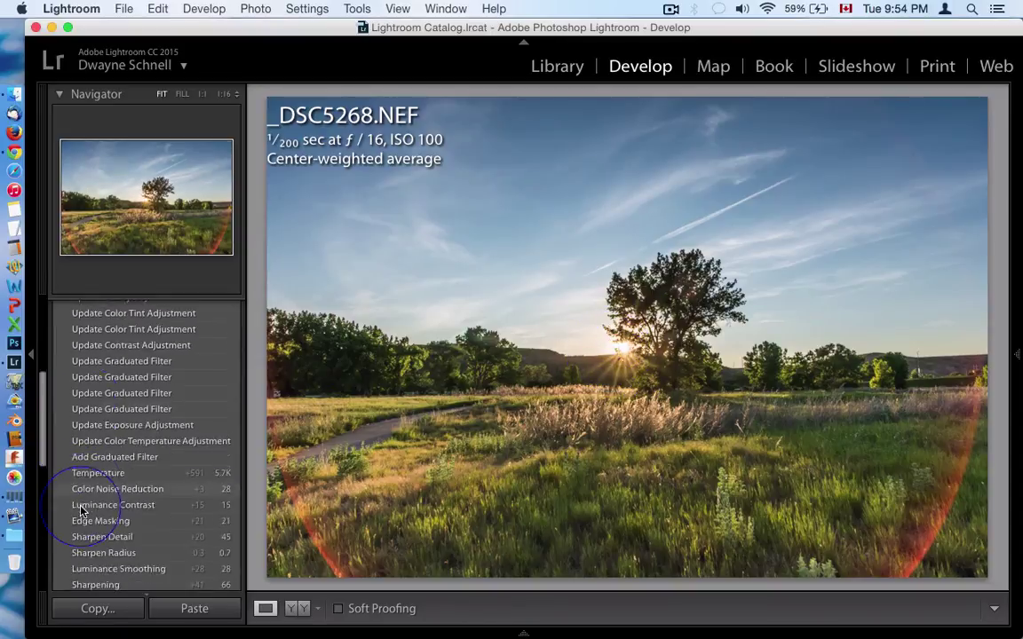
click(118, 540)
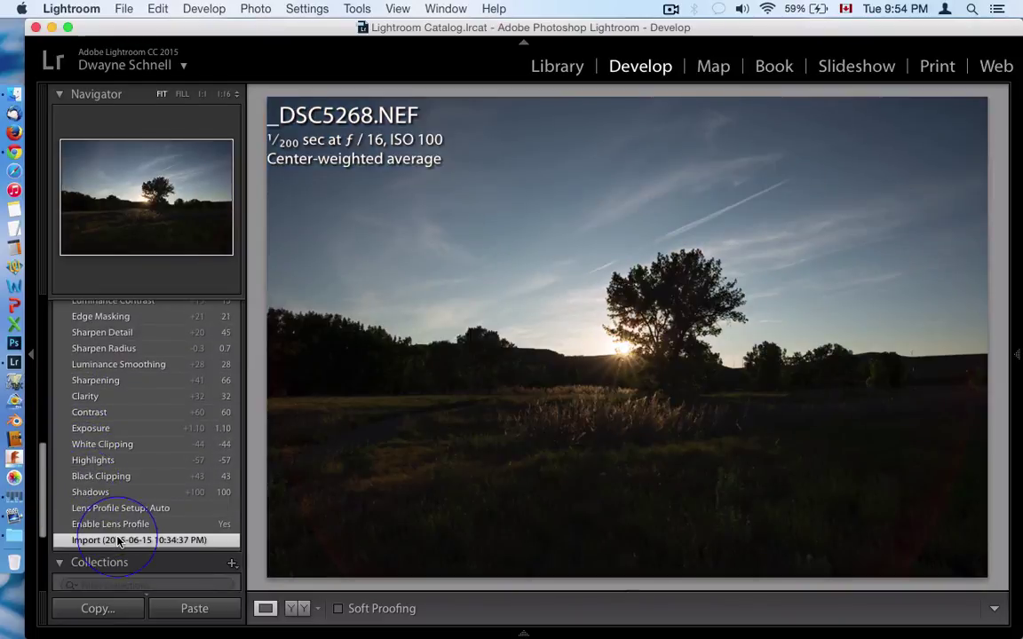
scroll(118, 540, up, 15)
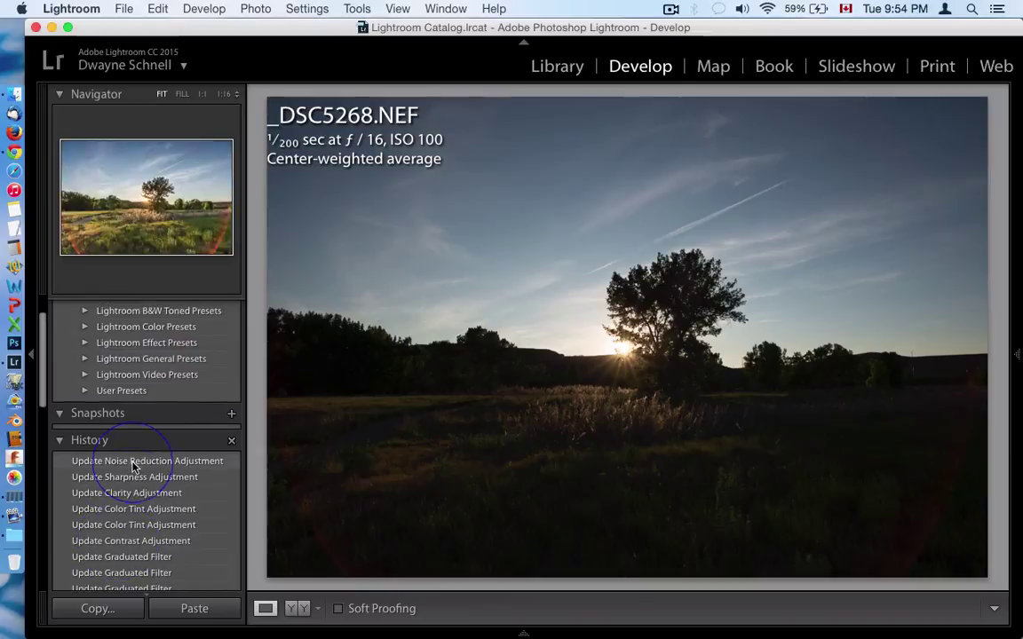
click(133, 462)
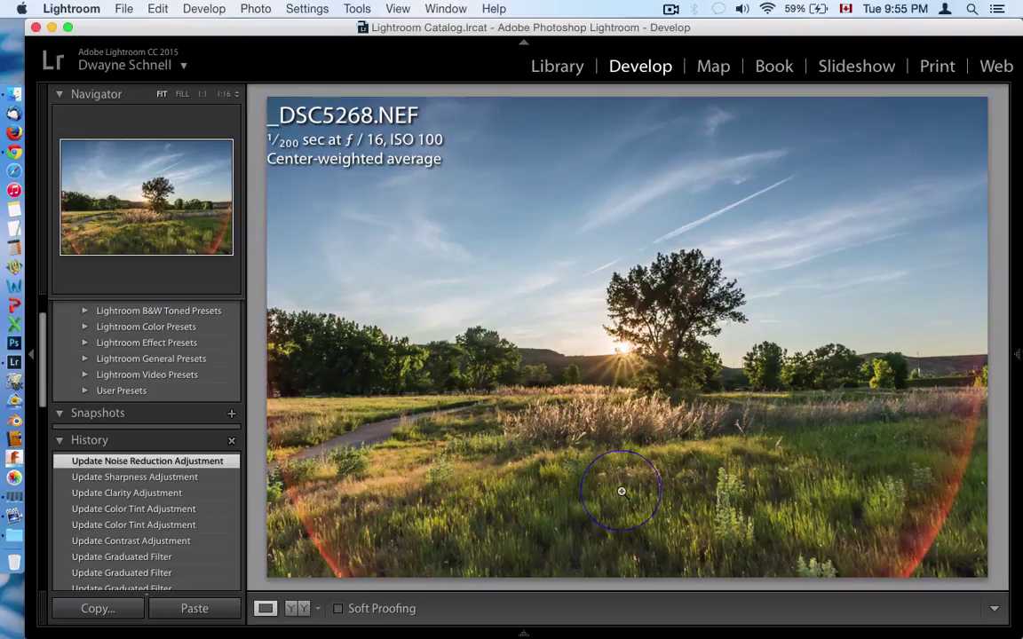
scroll(155, 484, down, 10)
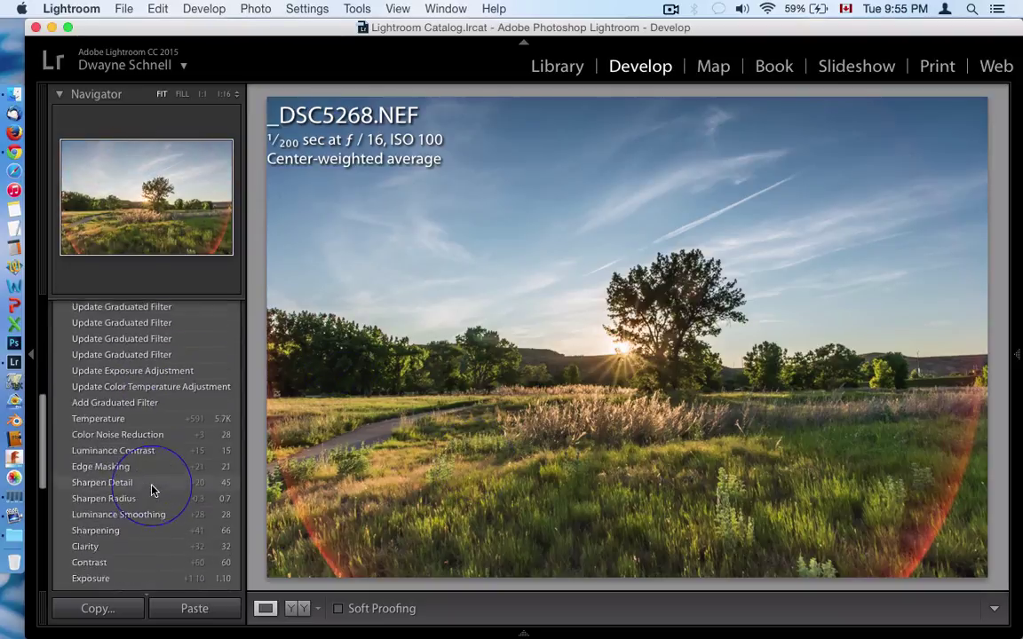
scroll(156, 497, down, 1)
click(298, 609)
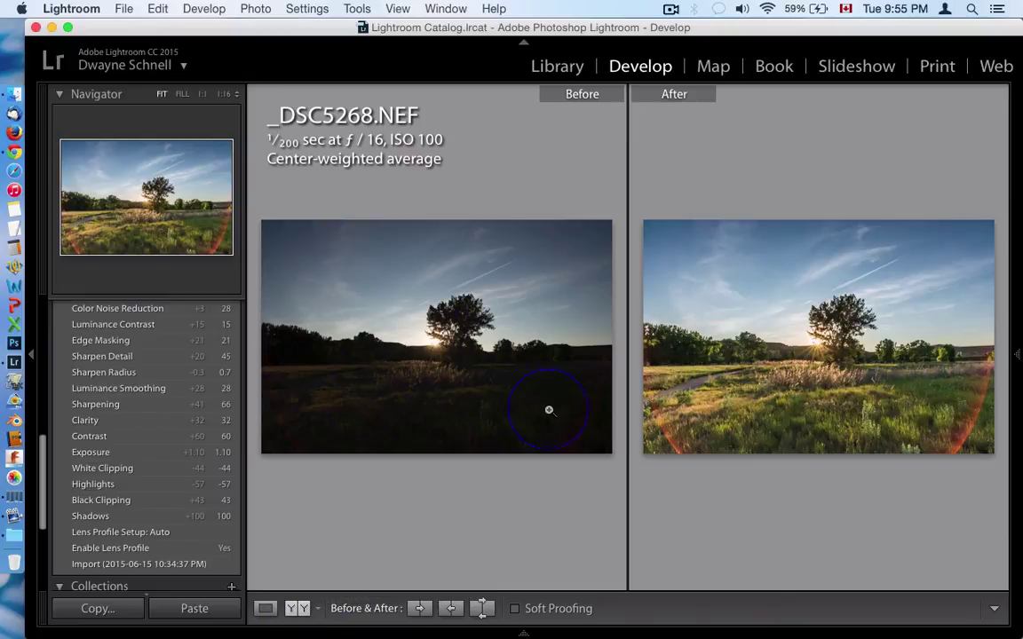
click(264, 609)
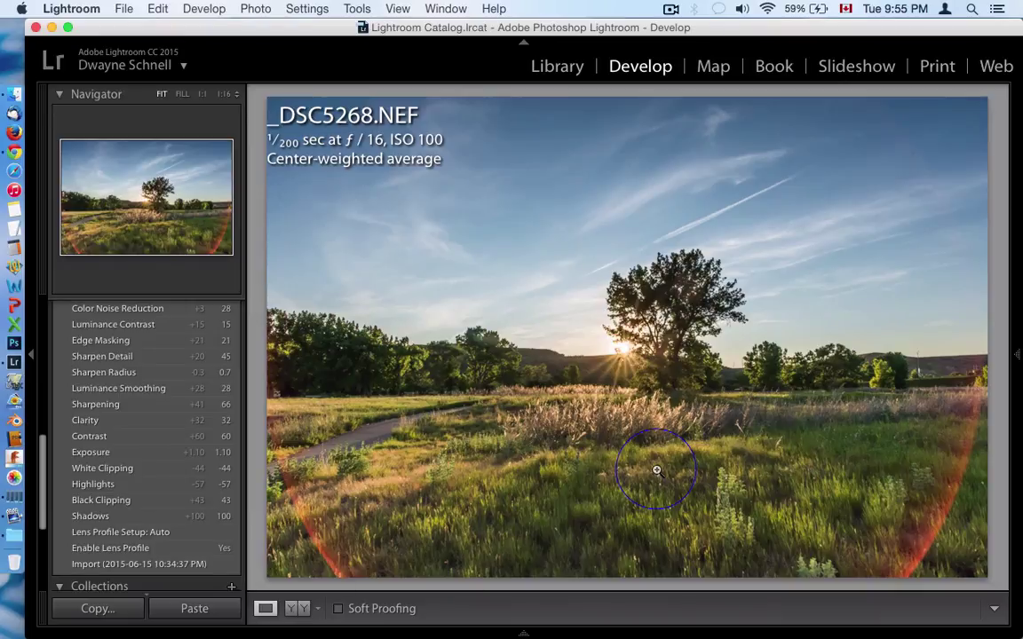
Step: Zoom to 1:1 on the grass and pan across it up to the treeline and parked car
click(656, 471)
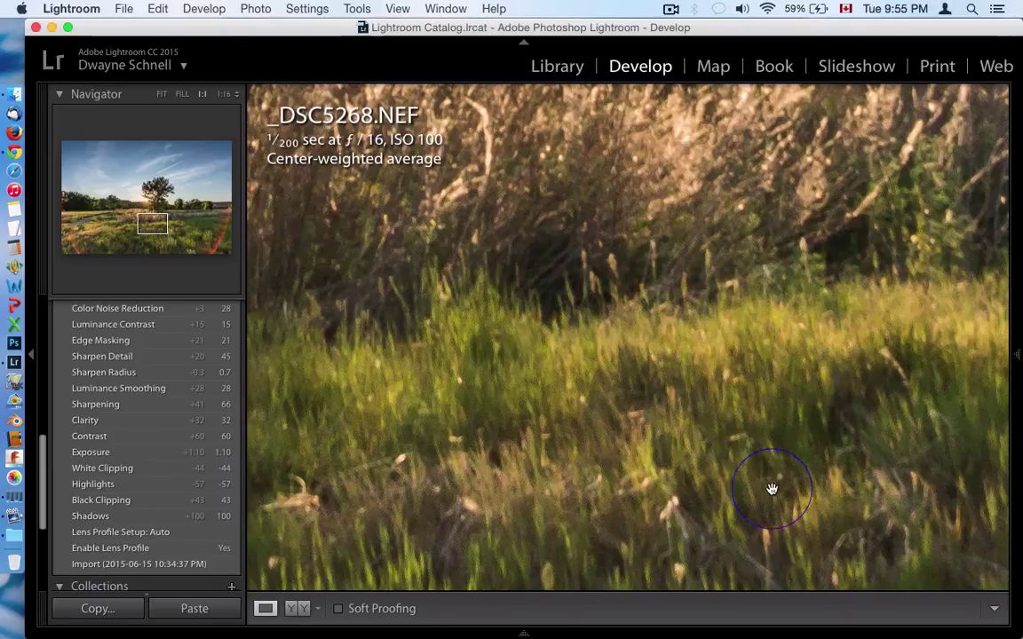
drag(711, 444, 680, 497)
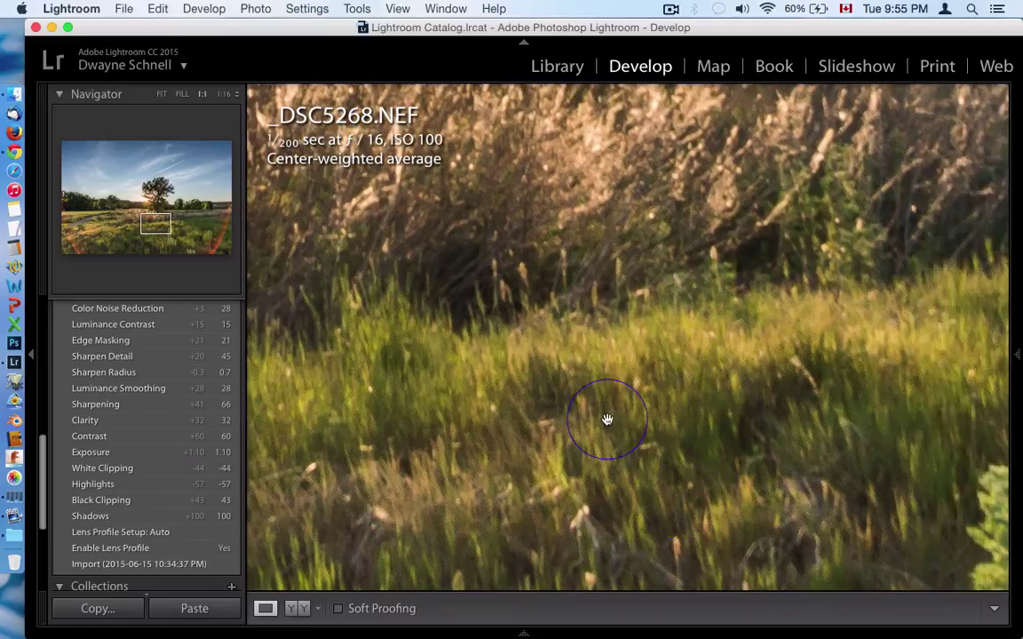
drag(788, 279, 612, 406)
drag(707, 280, 541, 391)
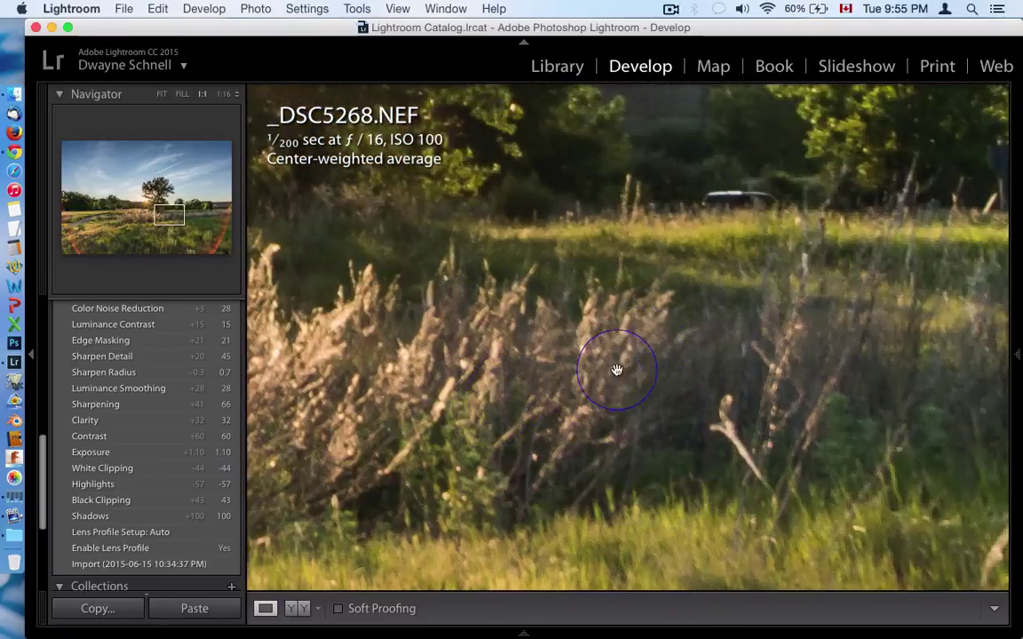
drag(706, 307, 458, 417)
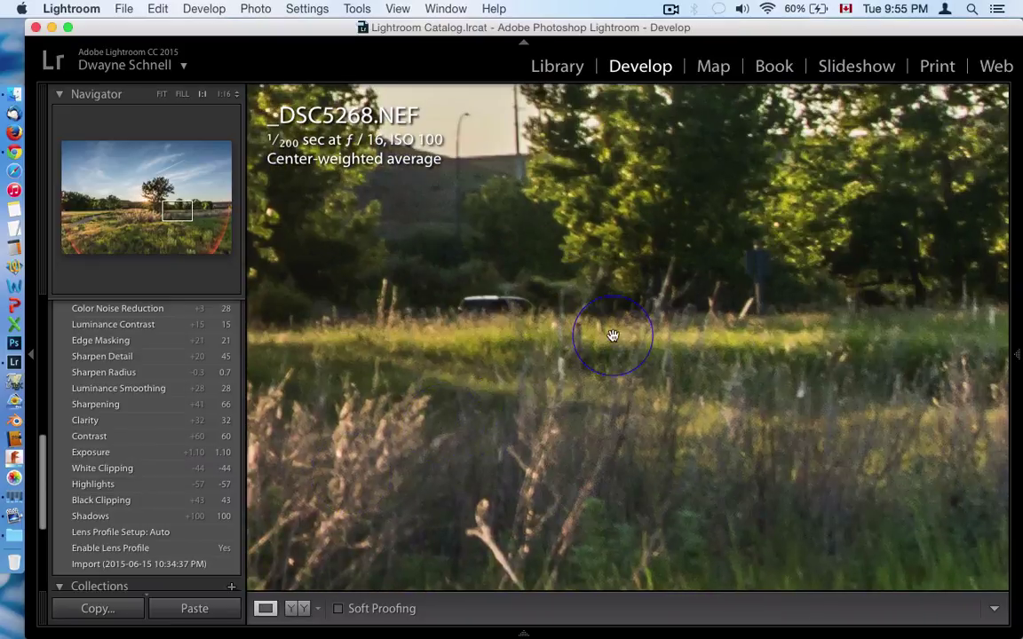
drag(605, 354, 456, 449)
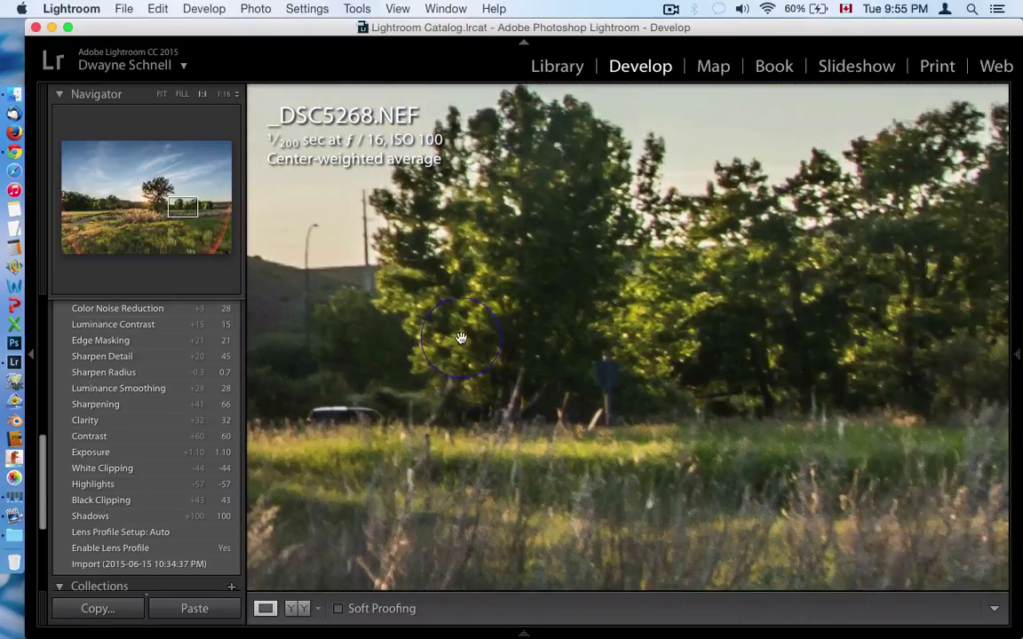